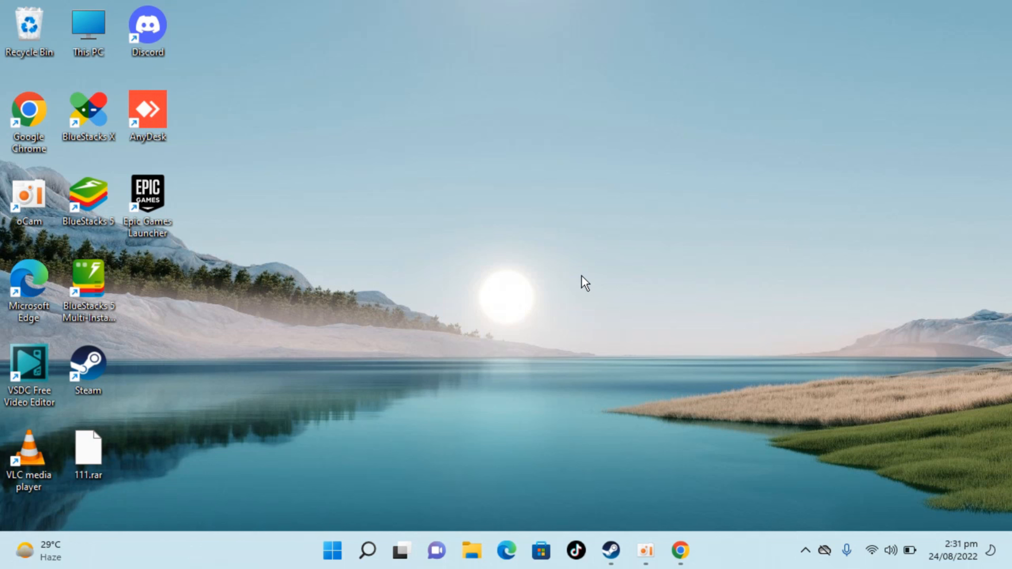
- Open Command Prompt and run java --version to check whether Java is installed
{"action": "left_click", "coordinate": [368, 554]}
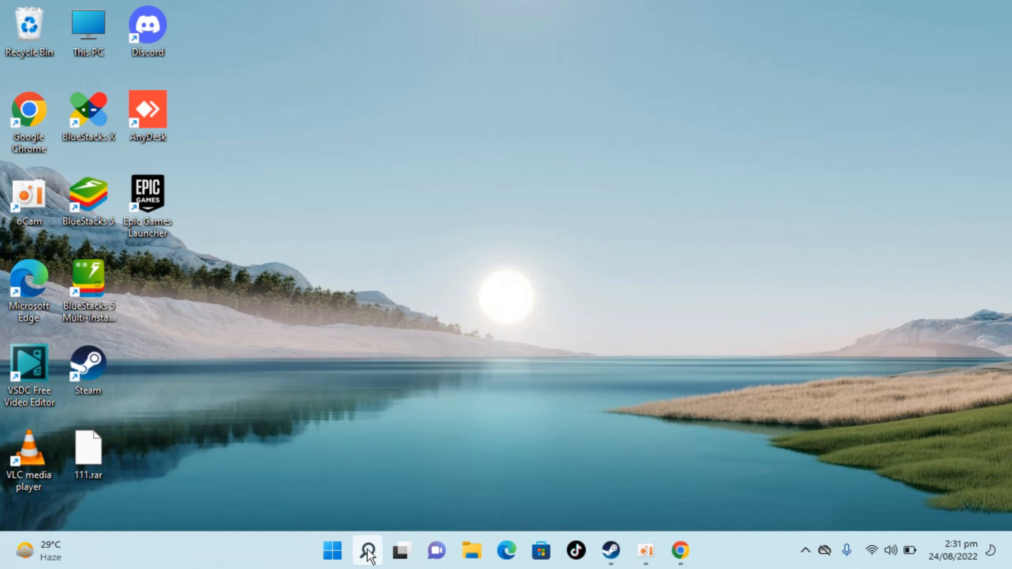
{"action": "type", "text": "comm"}
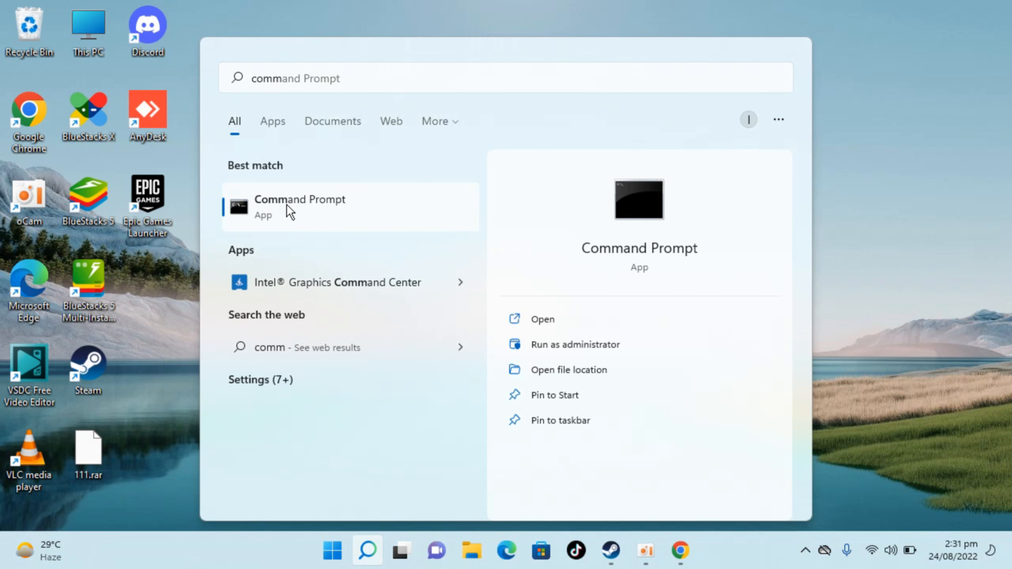
{"action": "left_click", "coordinate": [287, 206]}
{"action": "type", "text": "java"}
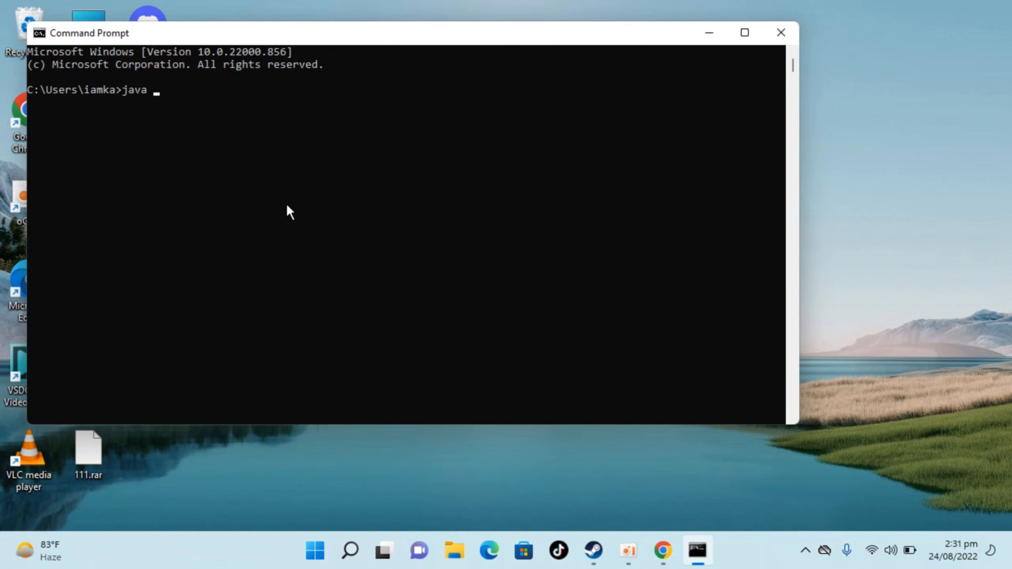
{"action": "type", "text": " --version"}
{"action": "key", "text": "Return"}
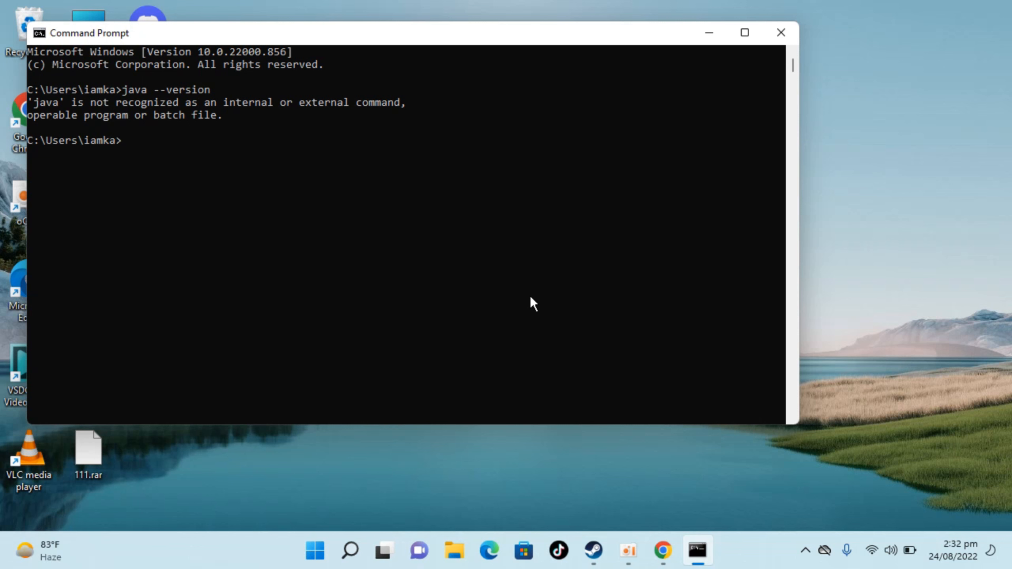
- Switch to Chrome, search Google for "java jdk" in a new tab, and open Oracle's Java Downloads page
{"action": "left_click", "coordinate": [662, 550]}
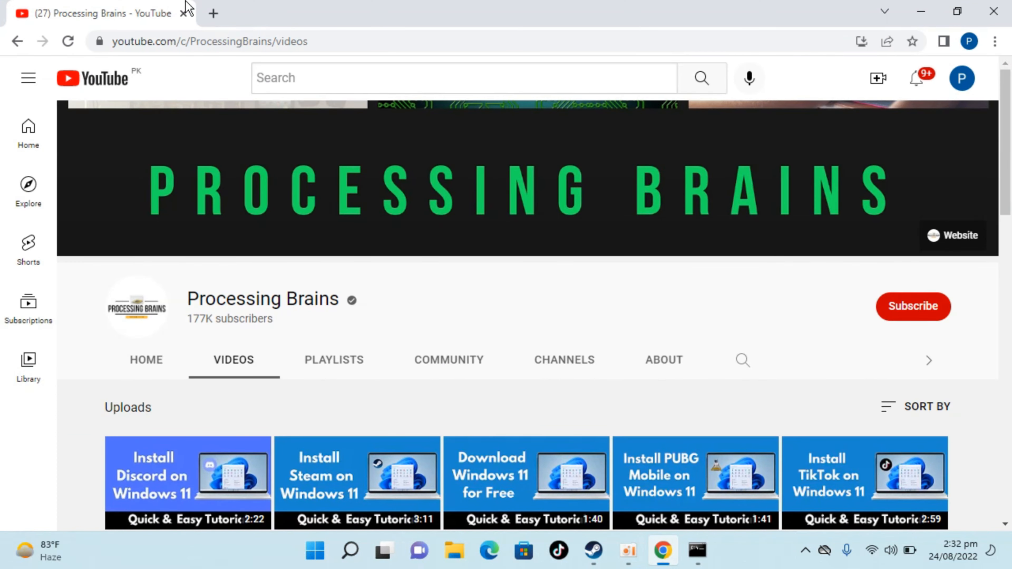
{"action": "left_click", "coordinate": [215, 16]}
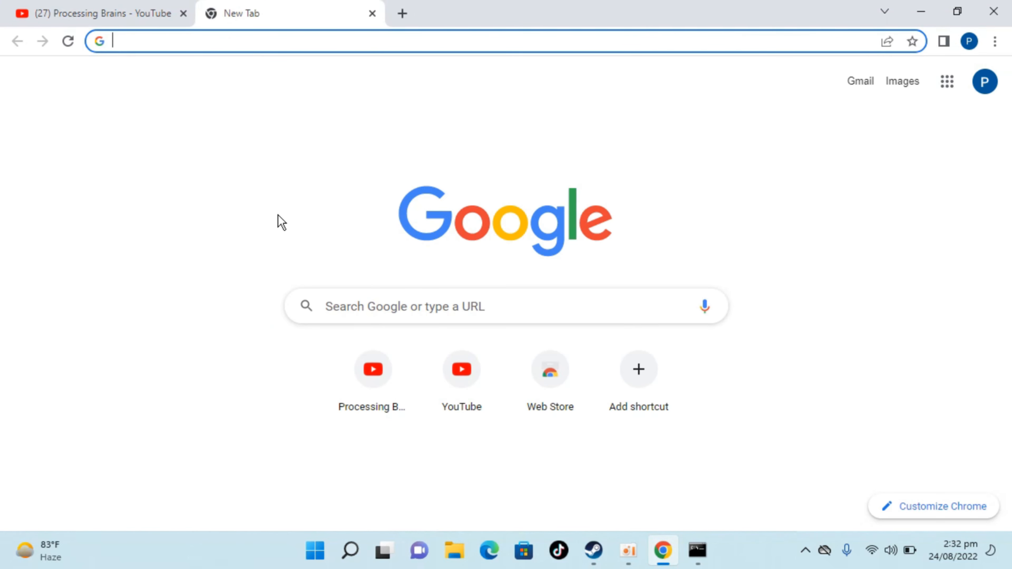
{"action": "type", "text": "java jdkjava"}
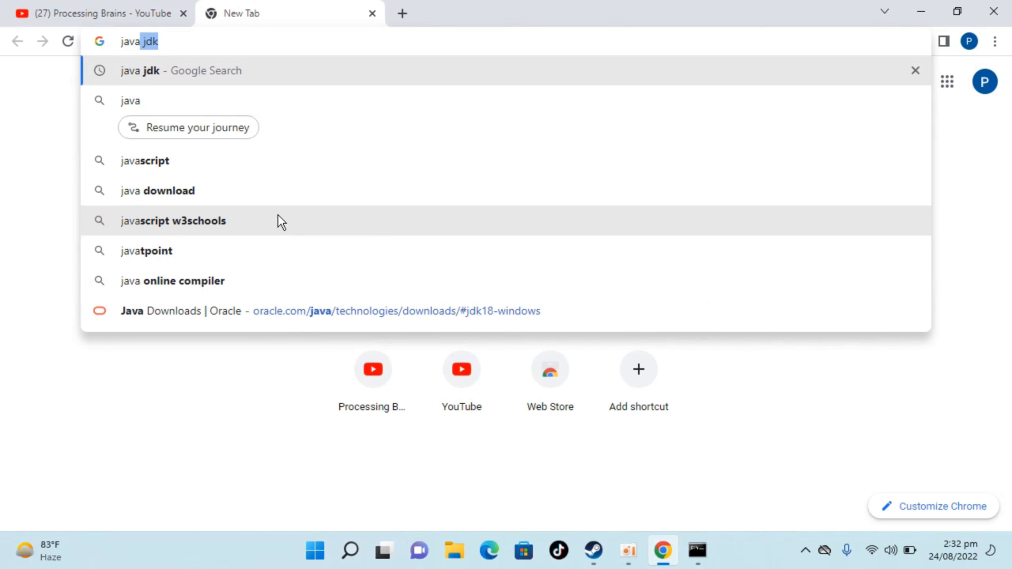
{"action": "key", "text": "Return"}
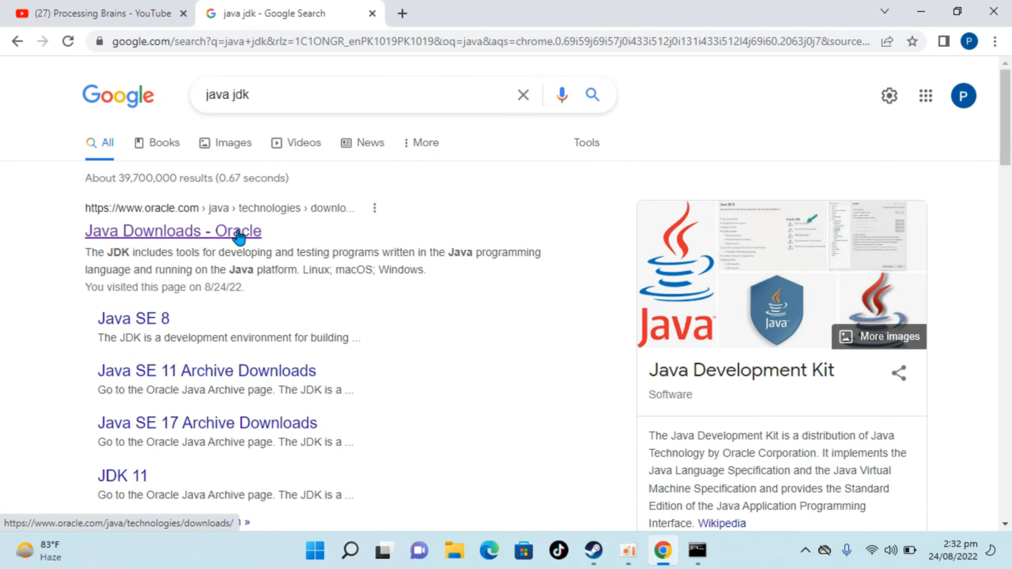
{"action": "left_click", "coordinate": [239, 233]}
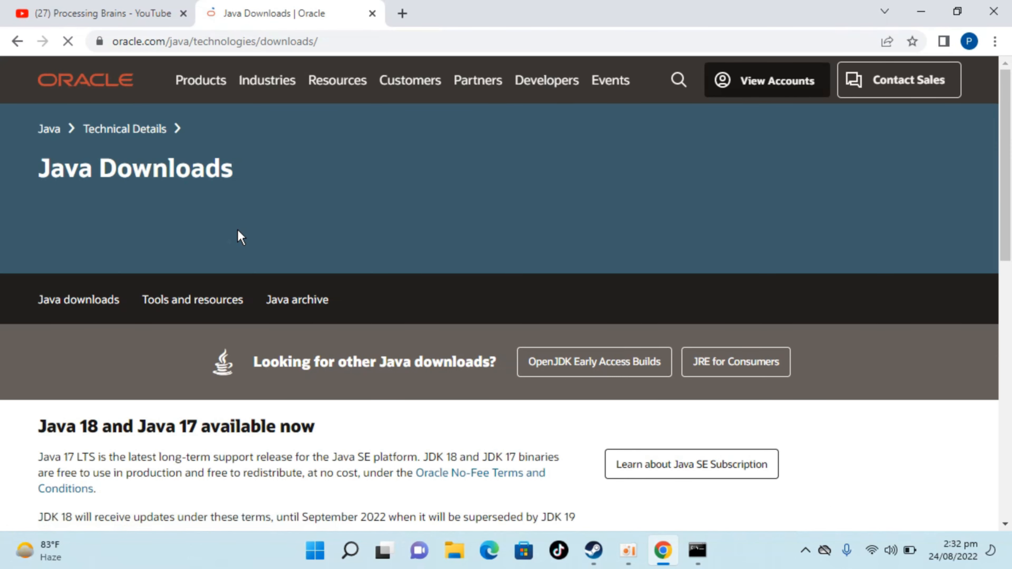
- Show the Windows downloads for Java 18 on the Java Downloads page
{"action": "scroll", "coordinate": [239, 235], "scroll_direction": "down", "scroll_amount": 4}
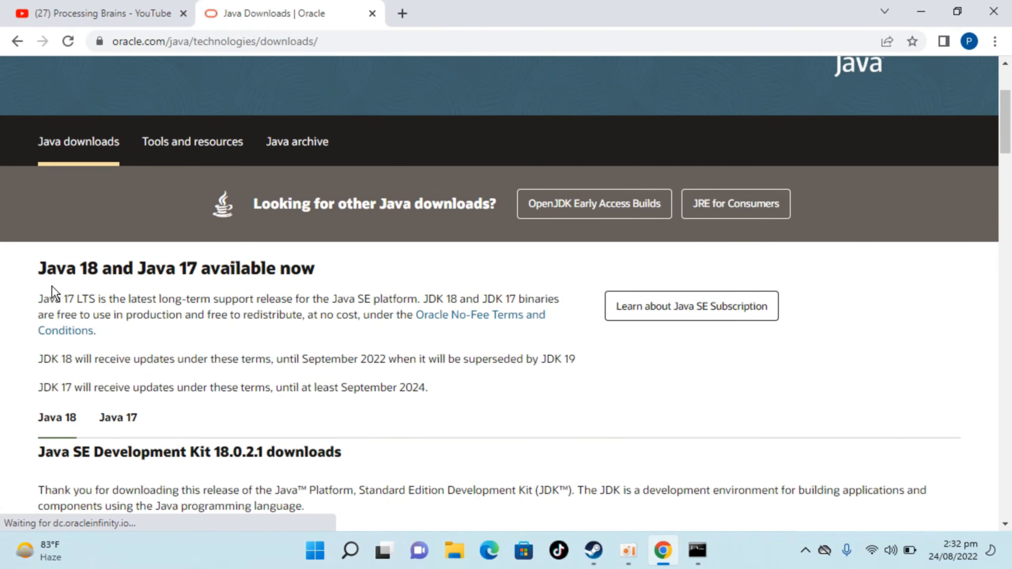
{"action": "scroll", "coordinate": [245, 303], "scroll_direction": "down", "scroll_amount": 1}
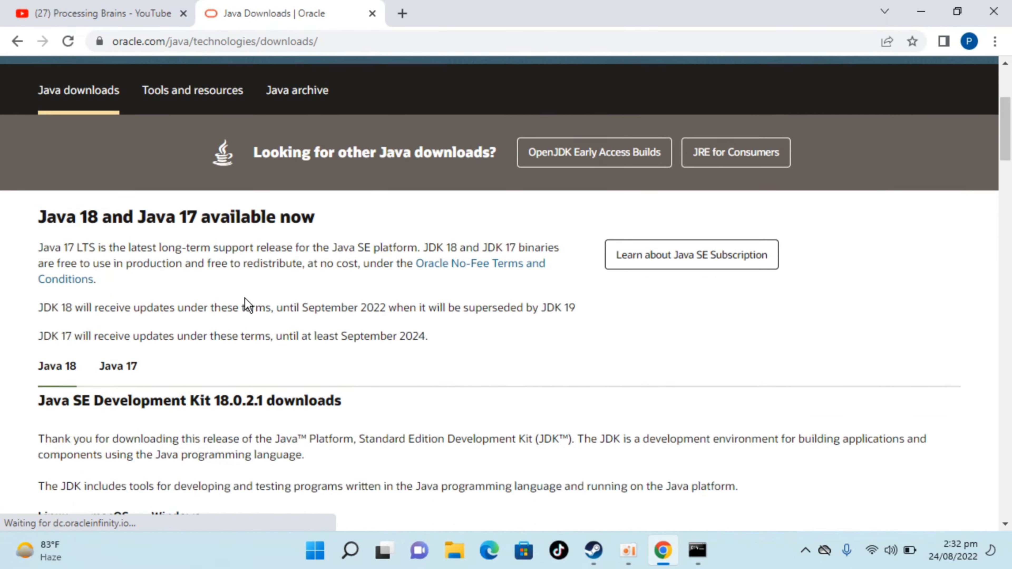
{"action": "scroll", "coordinate": [245, 305], "scroll_direction": "down", "scroll_amount": 3}
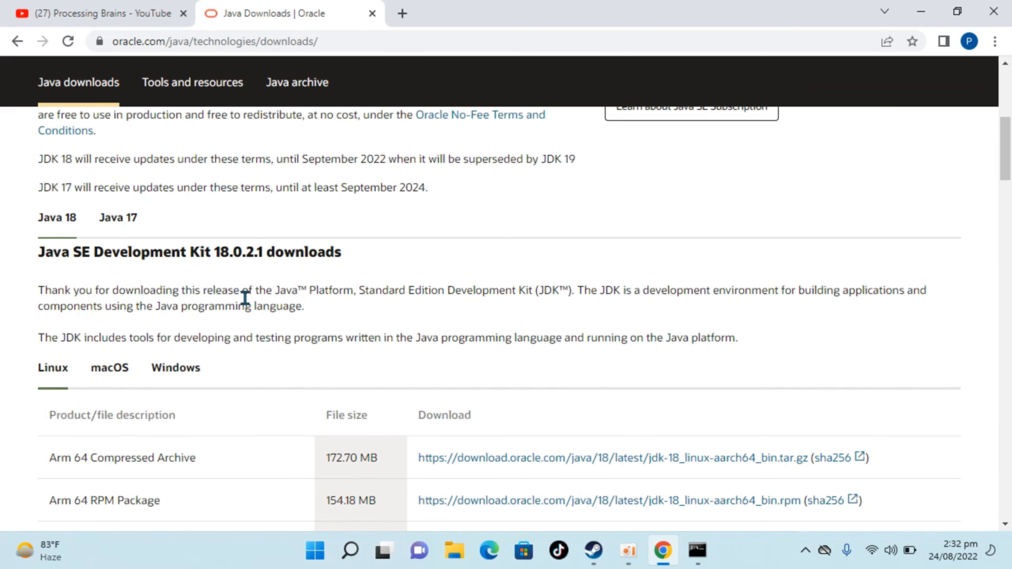
{"action": "scroll", "coordinate": [245, 301], "scroll_direction": "up", "scroll_amount": 7}
{"action": "scroll", "coordinate": [245, 303], "scroll_direction": "down", "scroll_amount": 10}
{"action": "scroll", "coordinate": [247, 305], "scroll_direction": "up", "scroll_amount": 2}
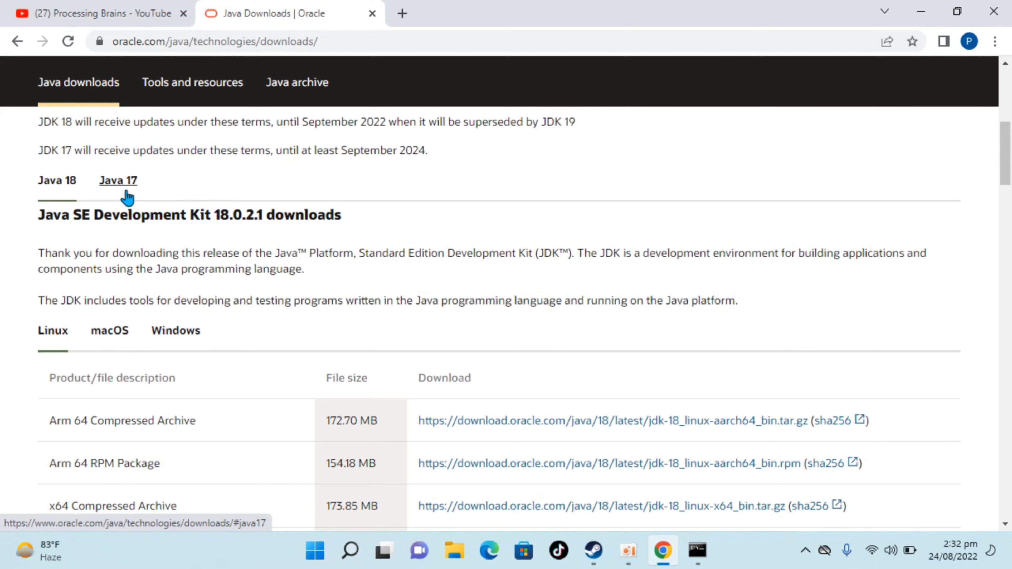
{"action": "left_click", "coordinate": [49, 185]}
{"action": "scroll", "coordinate": [148, 247], "scroll_direction": "down", "scroll_amount": 2}
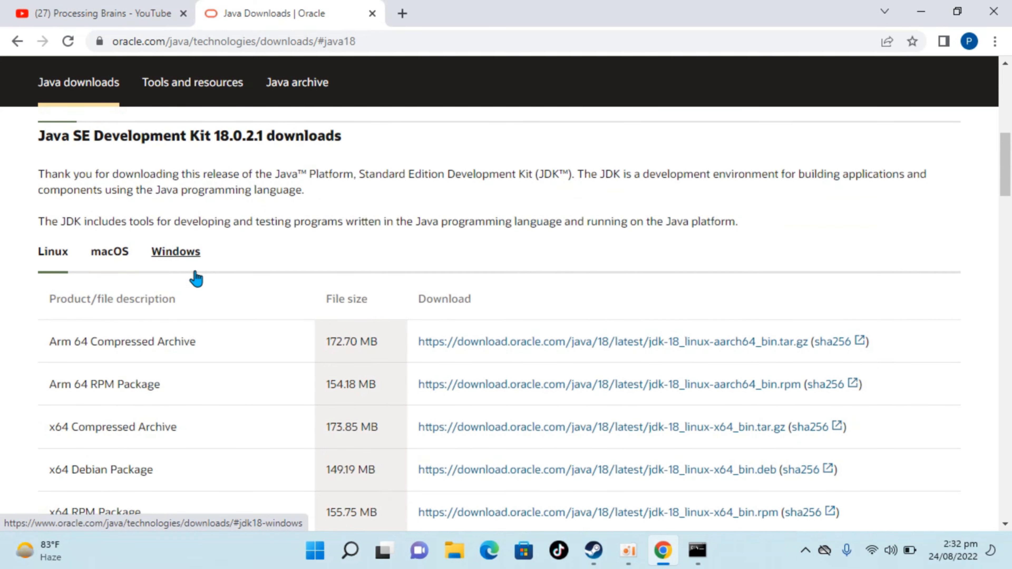
{"action": "left_click", "coordinate": [190, 257]}
{"action": "scroll", "coordinate": [316, 255], "scroll_direction": "down", "scroll_amount": 2}
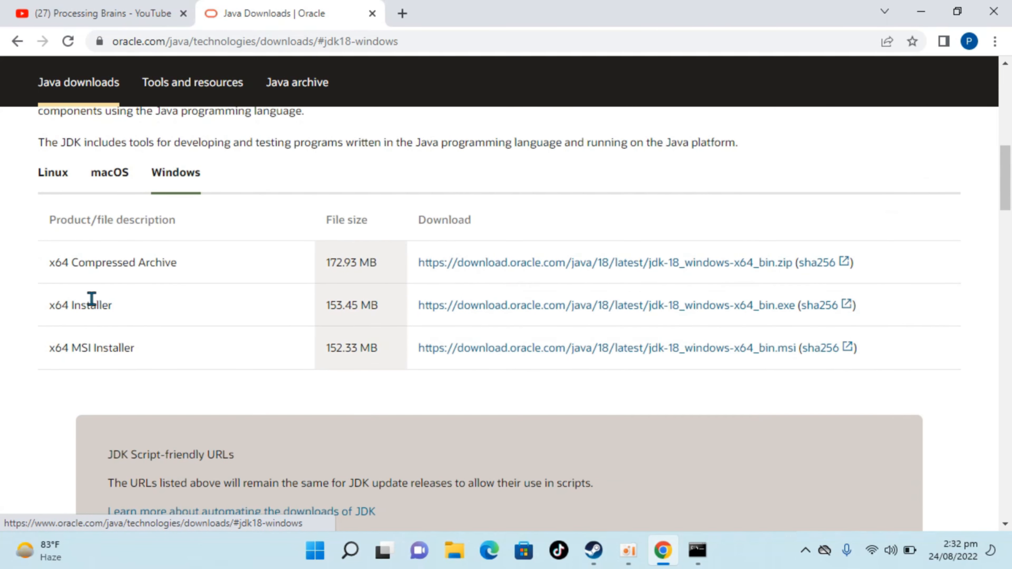
- Start downloading the x64 Installer jdk-18_windows-x64_bin.exe, and cancel the download
{"action": "left_click_drag", "start_coordinate": [75, 304], "coordinate": [115, 307]}
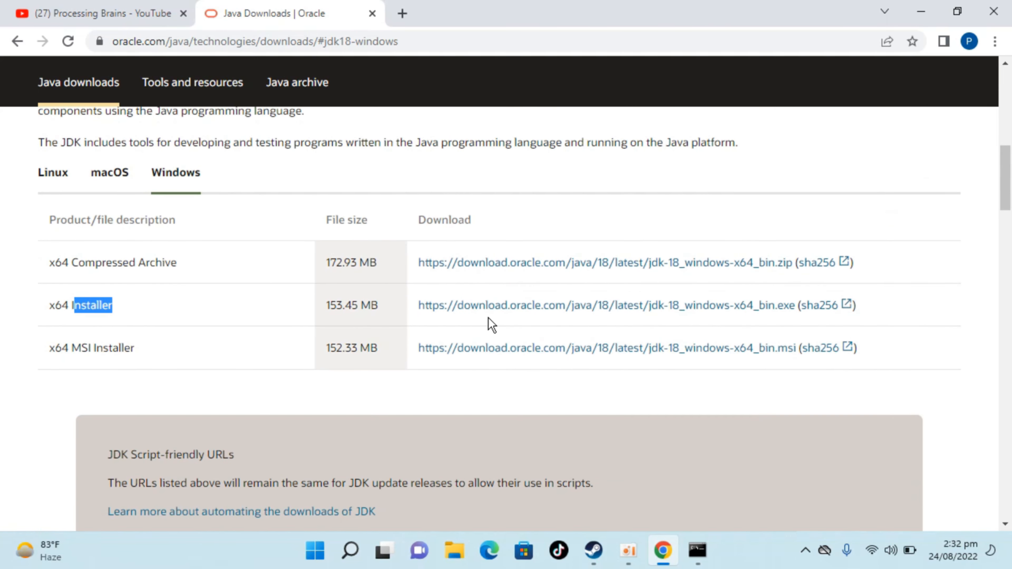
{"action": "left_click", "coordinate": [493, 311]}
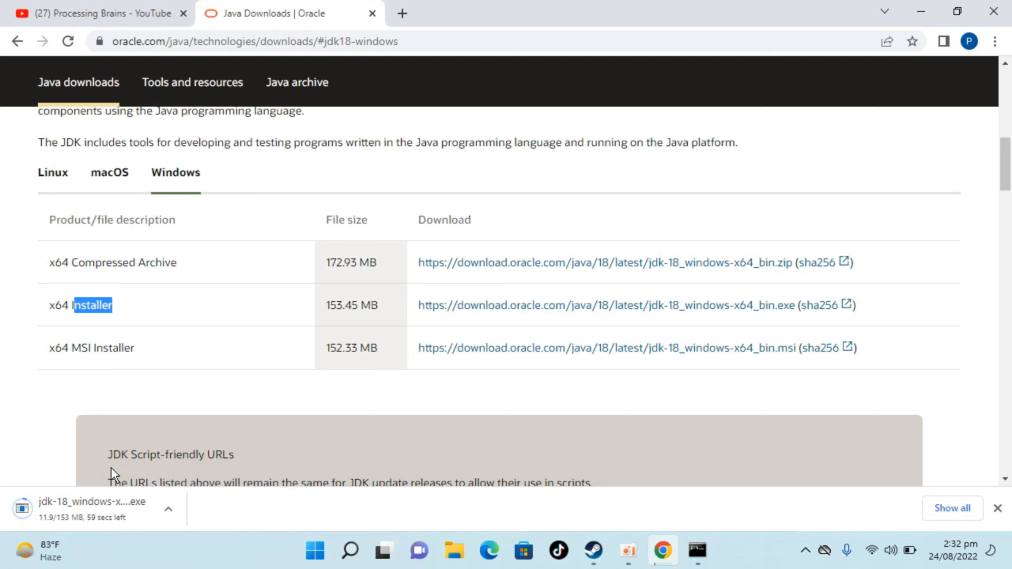
{"action": "left_click", "coordinate": [168, 510]}
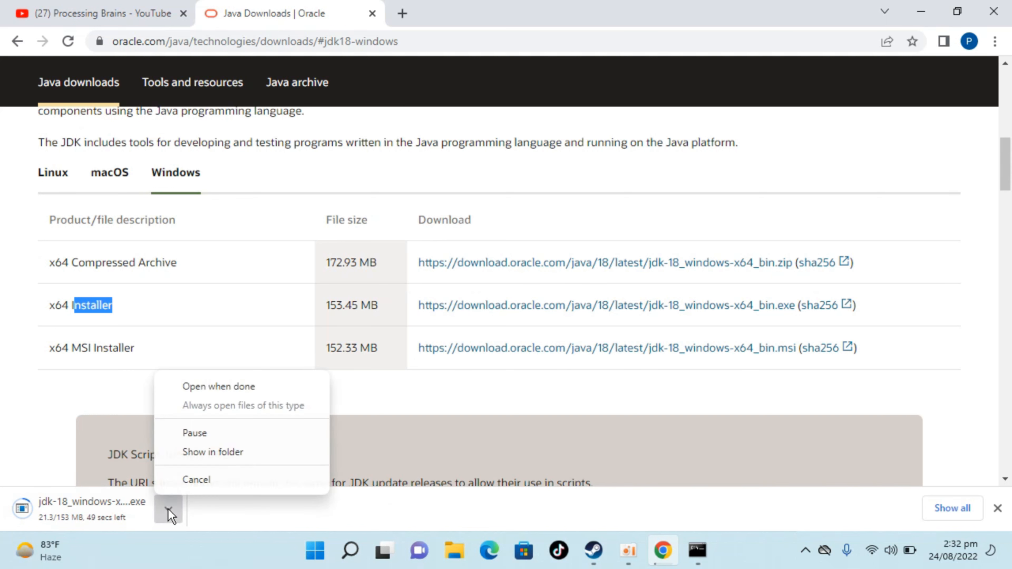
{"action": "left_click", "coordinate": [220, 483]}
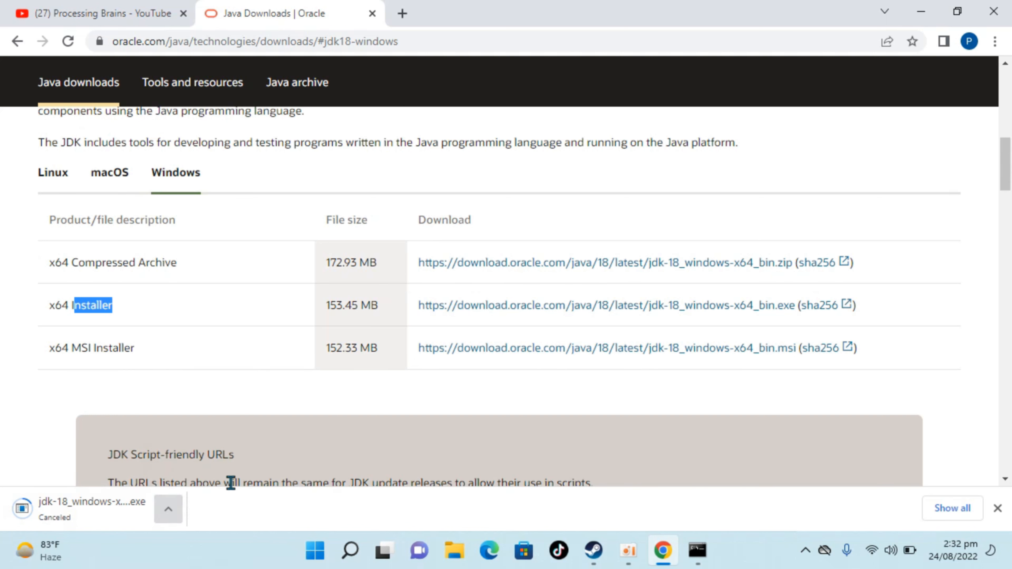
- Run jdk-18_windows-x64_bin from the Downloads folder in File Explorer and complete the JDK 18.0.2.1 setup with the default options
{"action": "left_click", "coordinate": [454, 558]}
{"action": "left_click", "coordinate": [48, 181]}
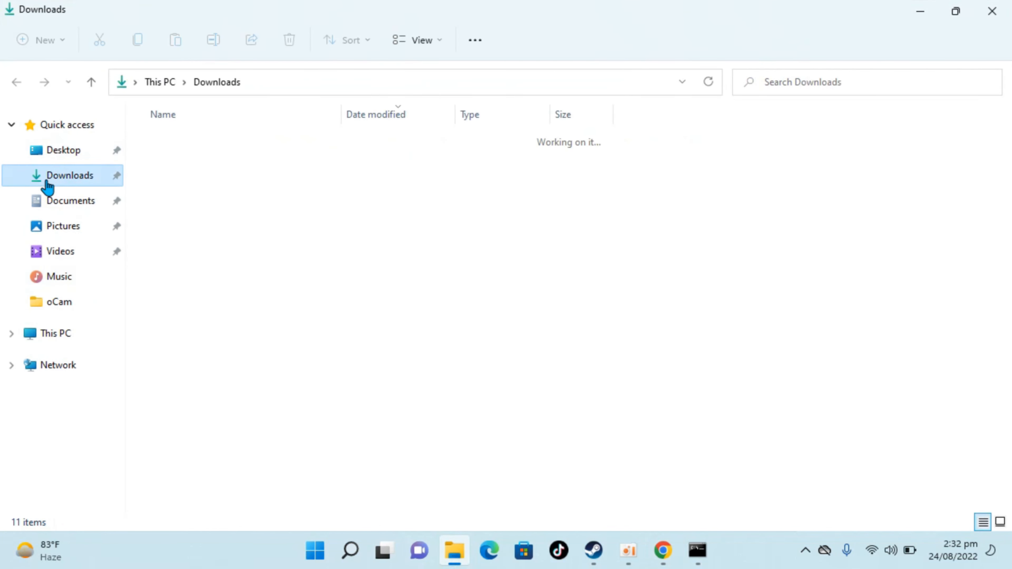
{"action": "left_click", "coordinate": [186, 166]}
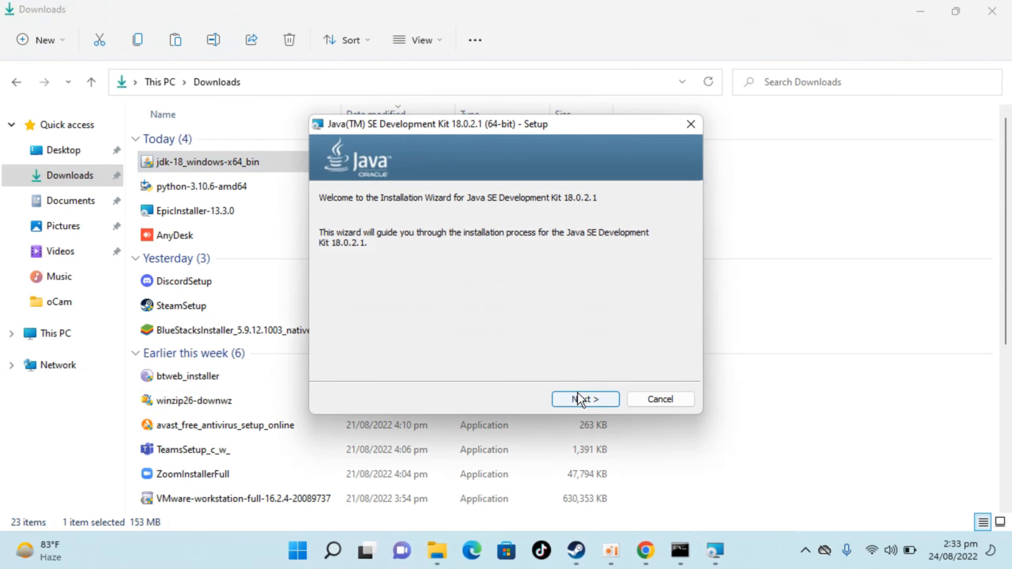
{"action": "left_click", "coordinate": [593, 399]}
{"action": "left_click", "coordinate": [597, 400]}
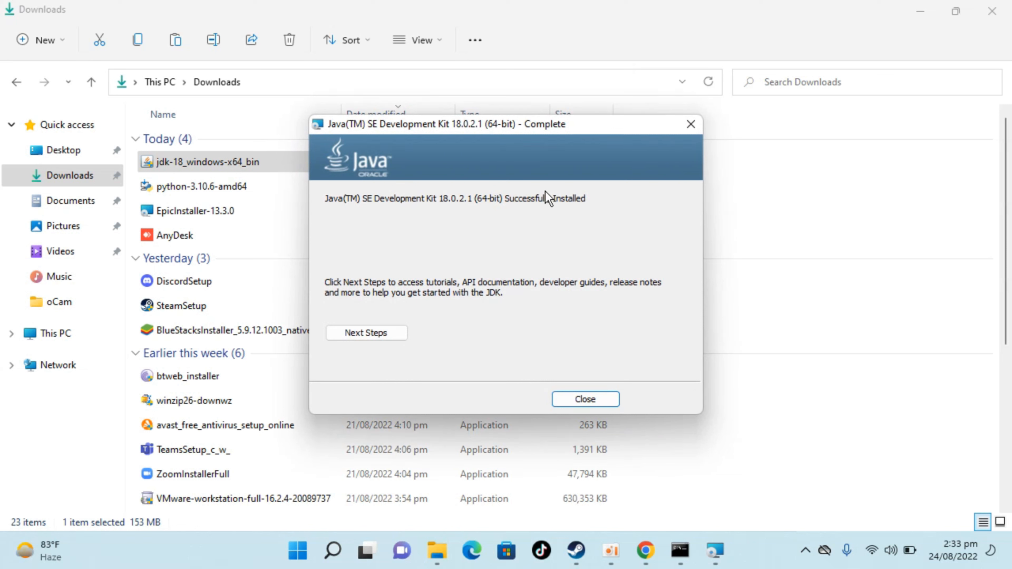
{"action": "left_click", "coordinate": [610, 402]}
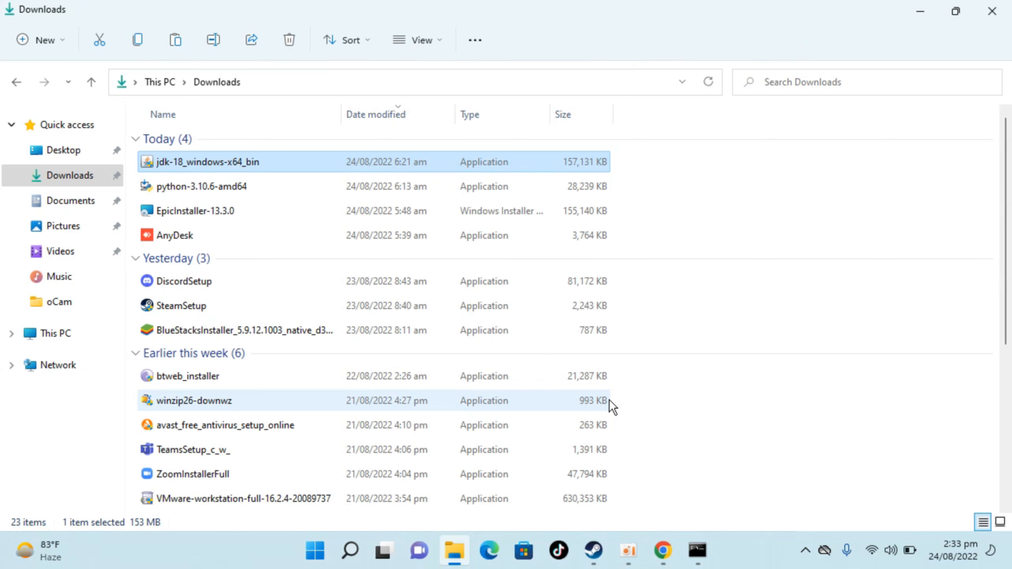
- Browse to the installed JDK's bin folder at C:\Program Files\Java\jdk-18.0.2.1\bin
{"action": "left_click", "coordinate": [51, 337]}
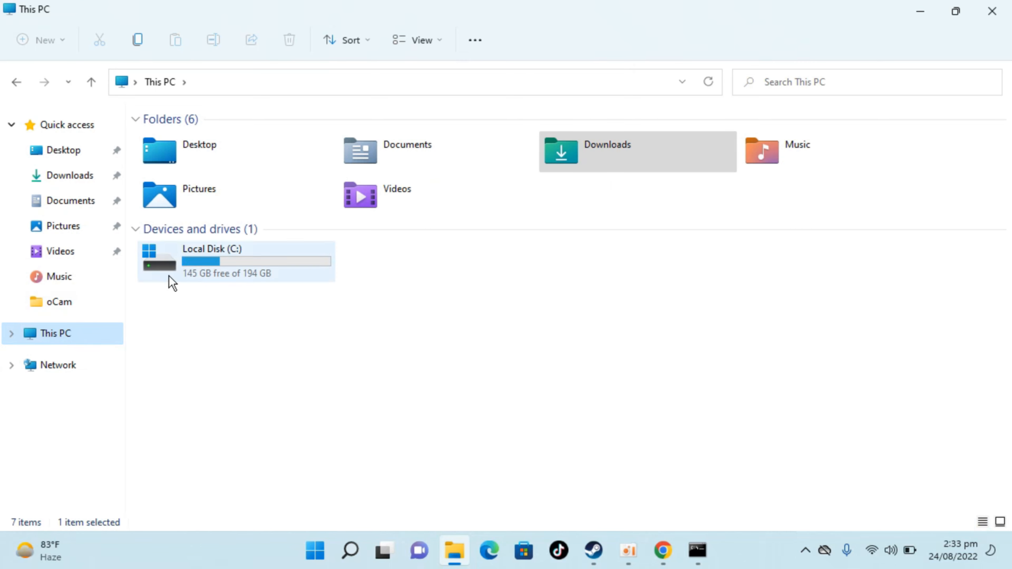
{"action": "mouse_move", "coordinate": [208, 258]}
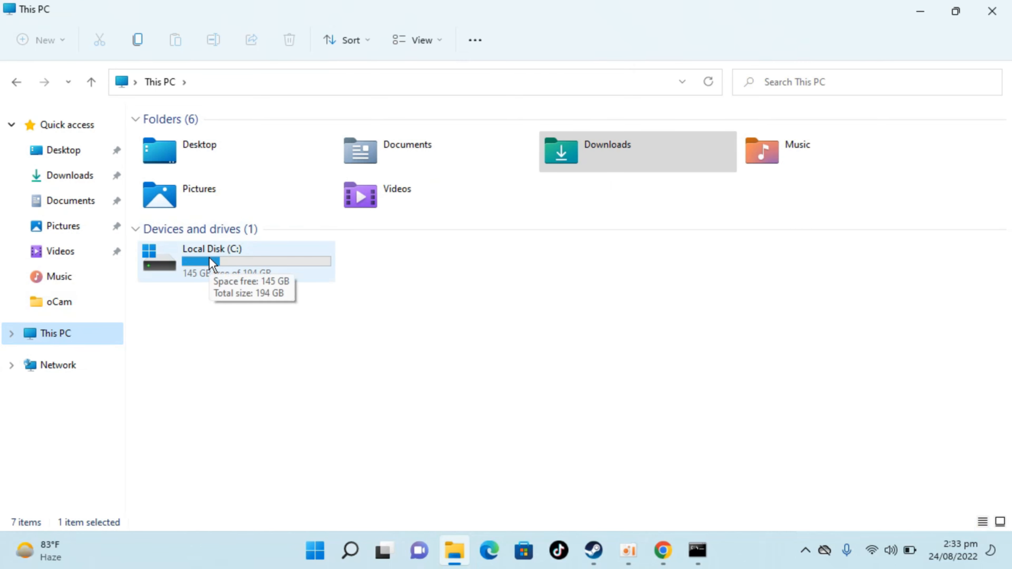
{"action": "double_click", "coordinate": [209, 257]}
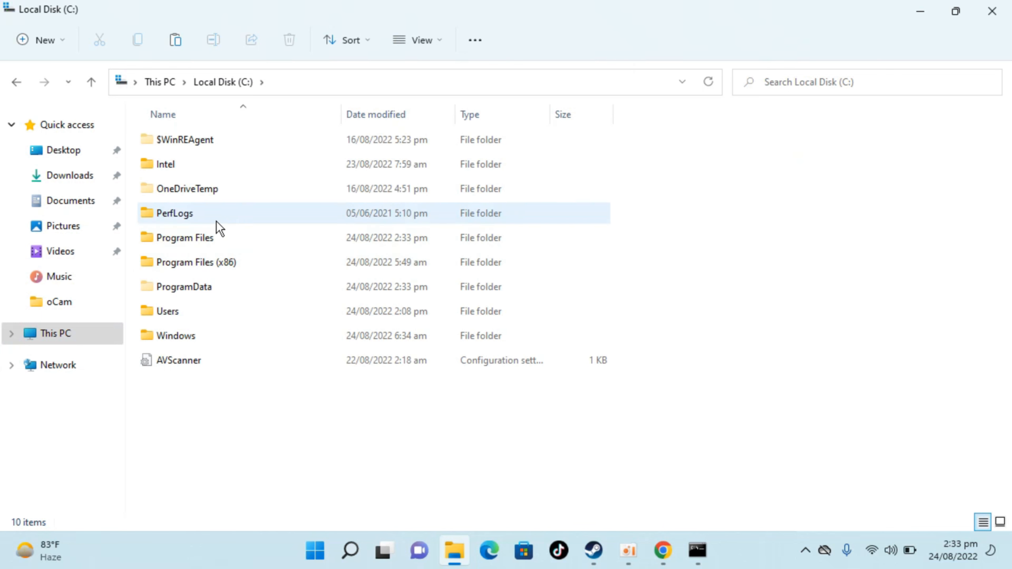
{"action": "double_click", "coordinate": [210, 239]}
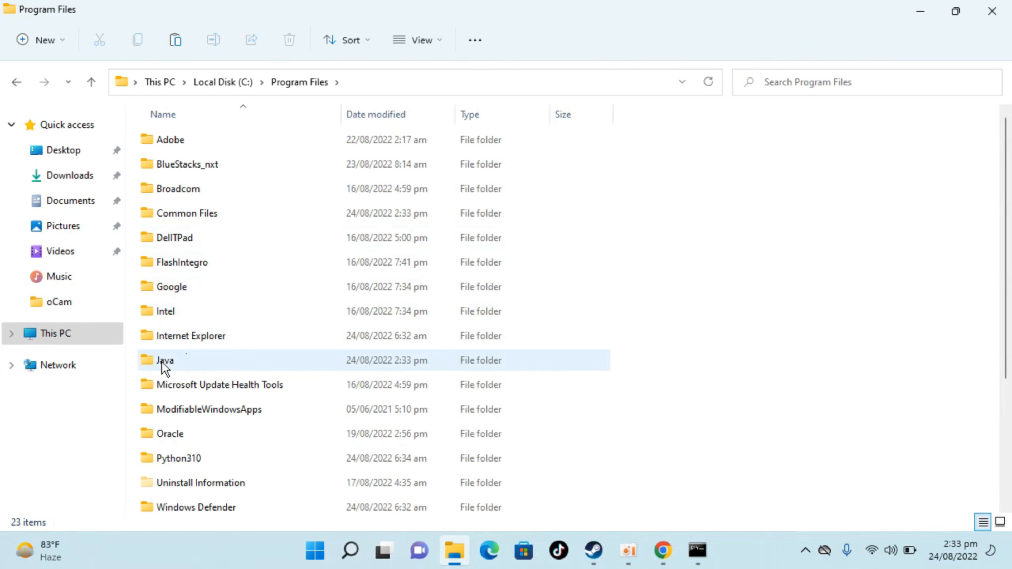
{"action": "double_click", "coordinate": [187, 360]}
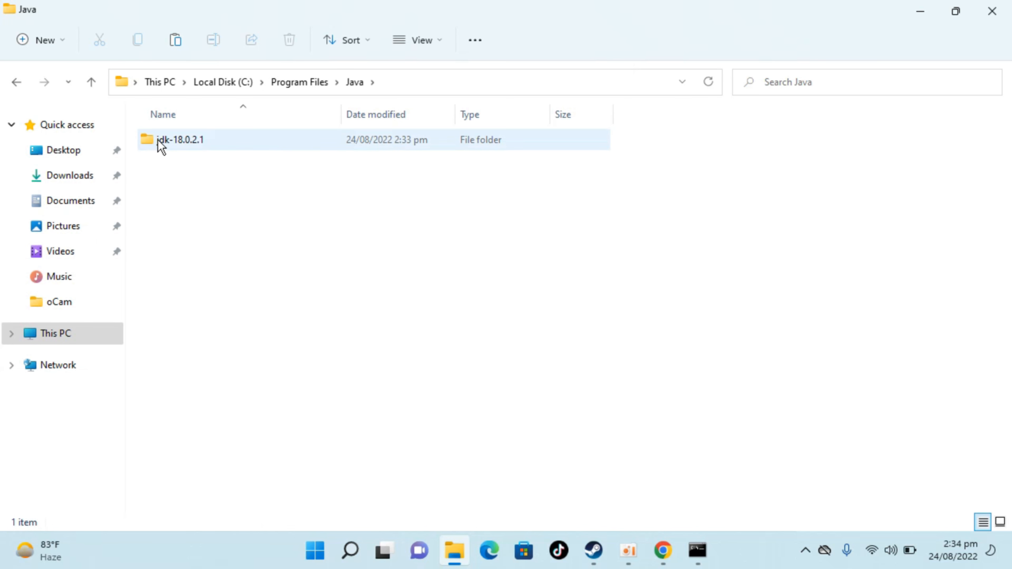
{"action": "double_click", "coordinate": [205, 148]}
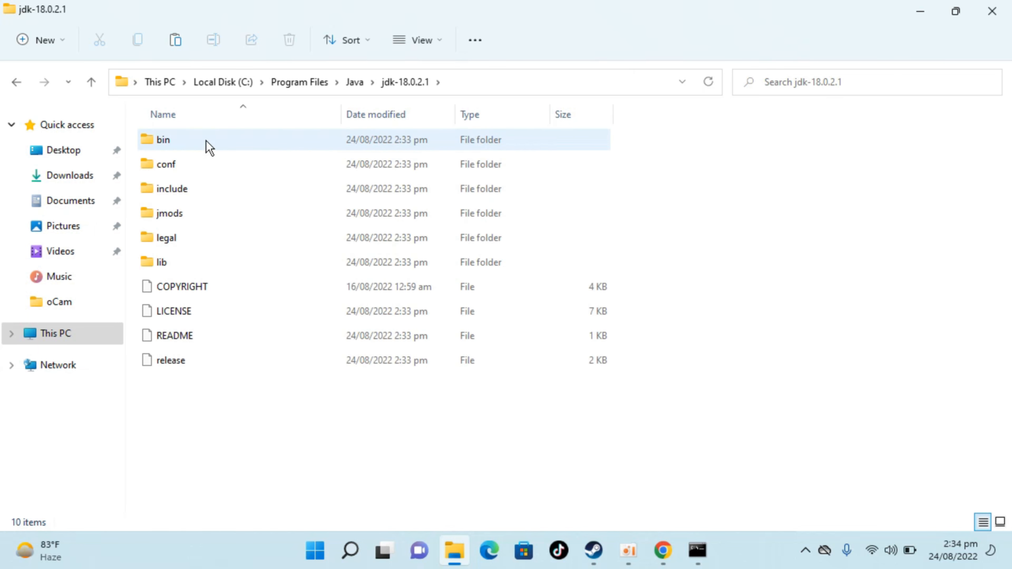
{"action": "double_click", "coordinate": [206, 140]}
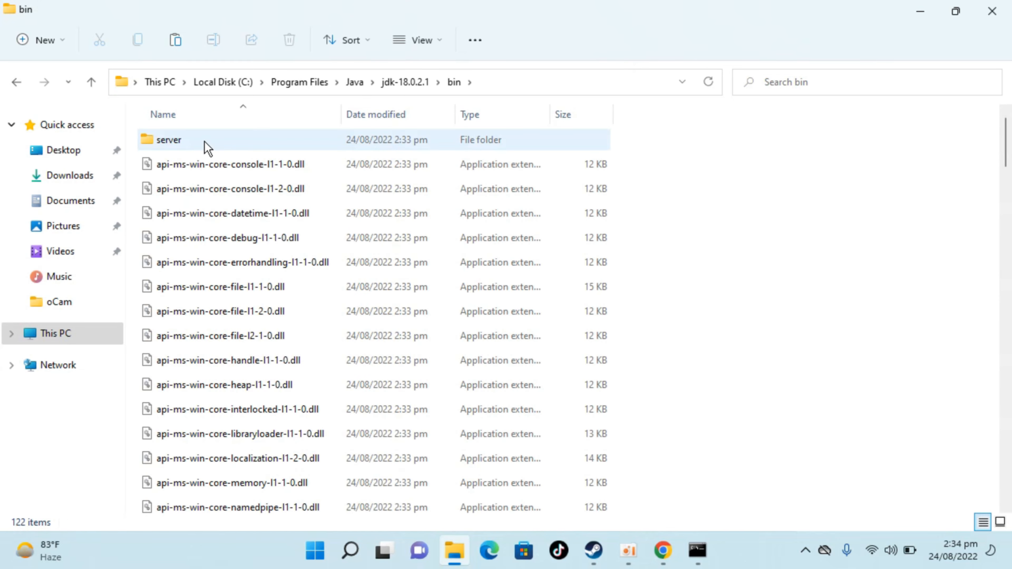
- Copy the full path of the JDK's bin folder
{"action": "left_click", "coordinate": [502, 87]}
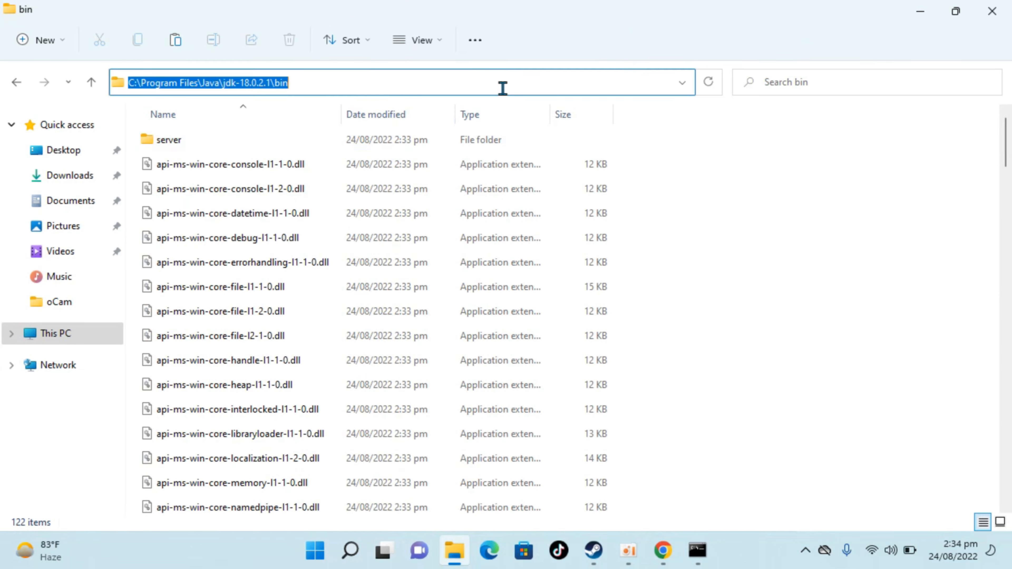
{"action": "right_click", "coordinate": [281, 92]}
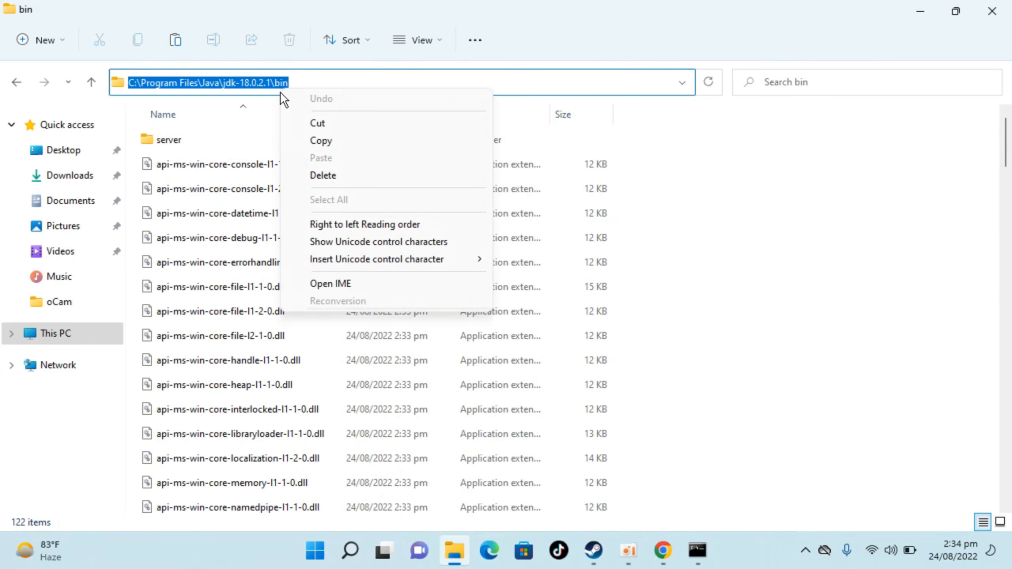
{"action": "left_click", "coordinate": [303, 143]}
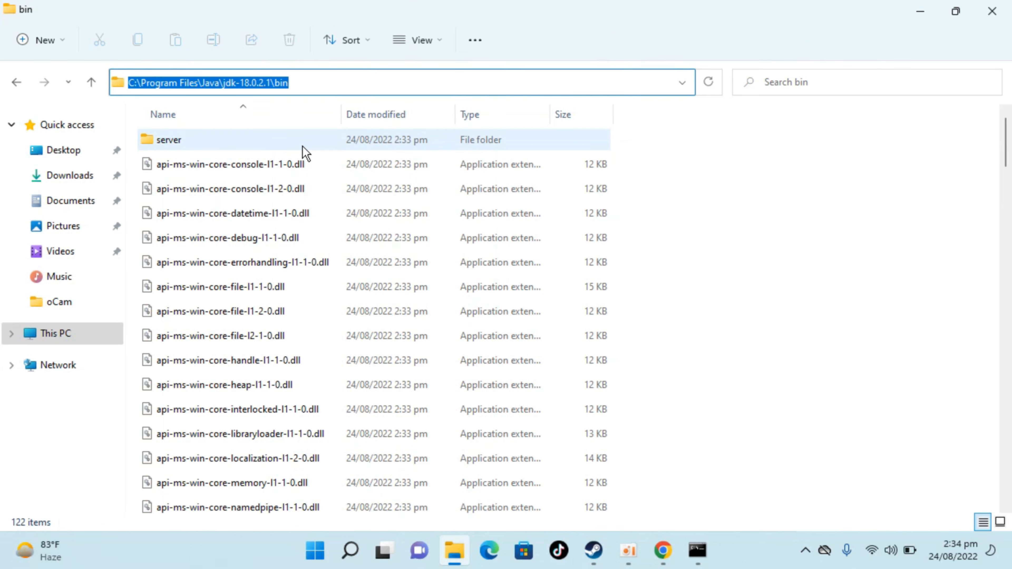
- Open the Environment Variables settings from the Windows System Properties
{"action": "left_click", "coordinate": [346, 559]}
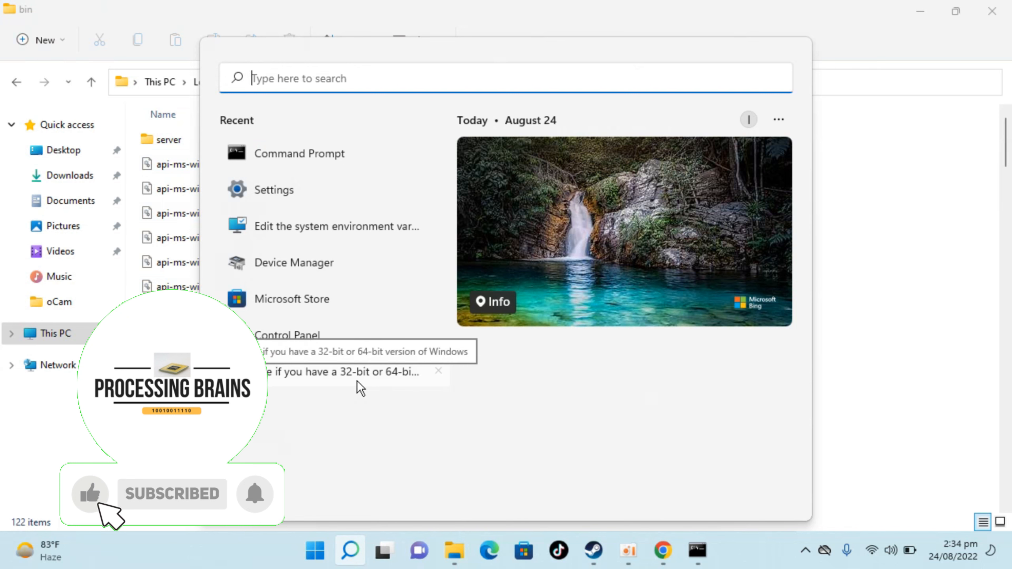
{"action": "type", "text": "envir"}
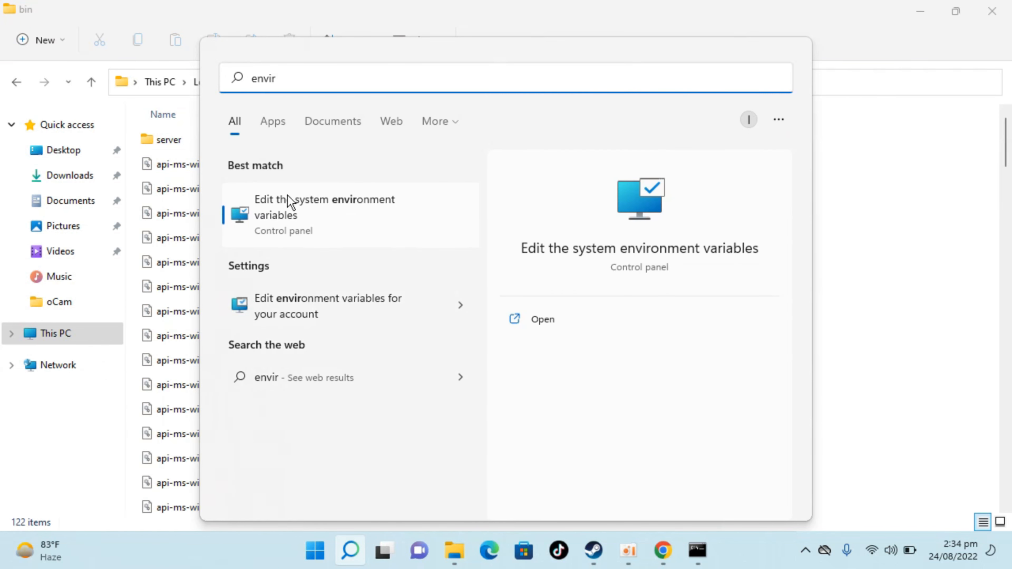
{"action": "left_click", "coordinate": [309, 224]}
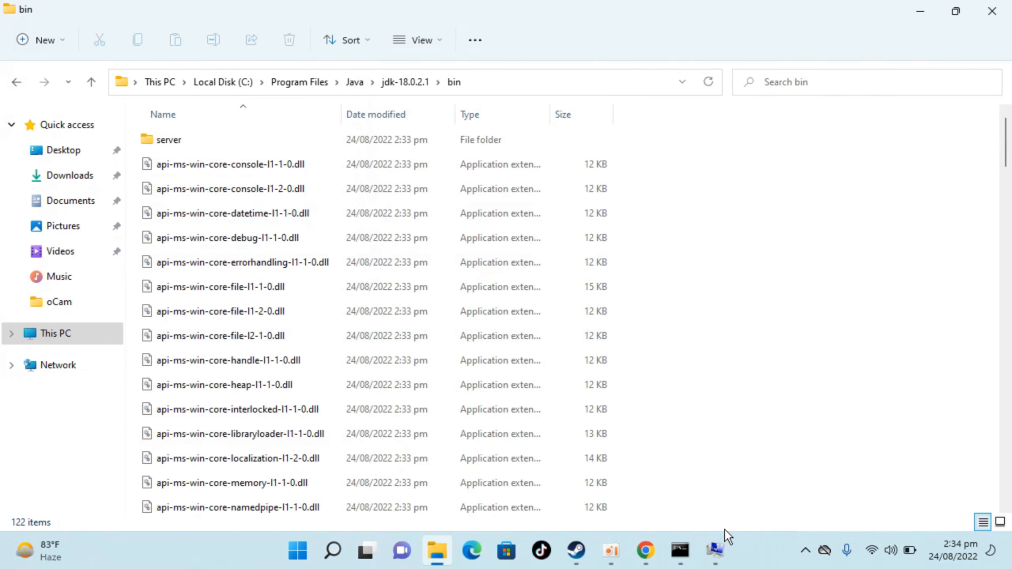
{"action": "left_click", "coordinate": [714, 551]}
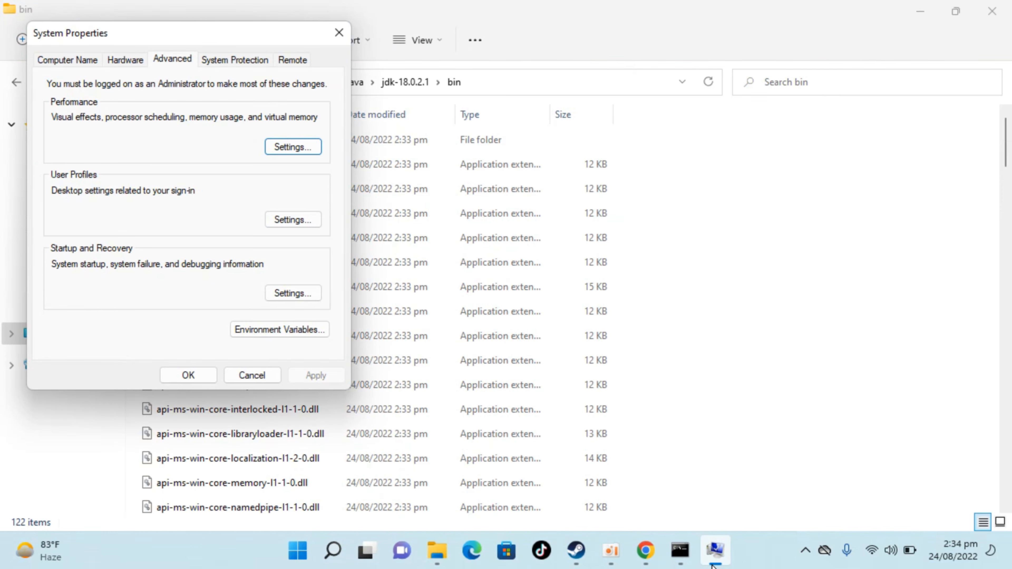
{"action": "left_click", "coordinate": [298, 330]}
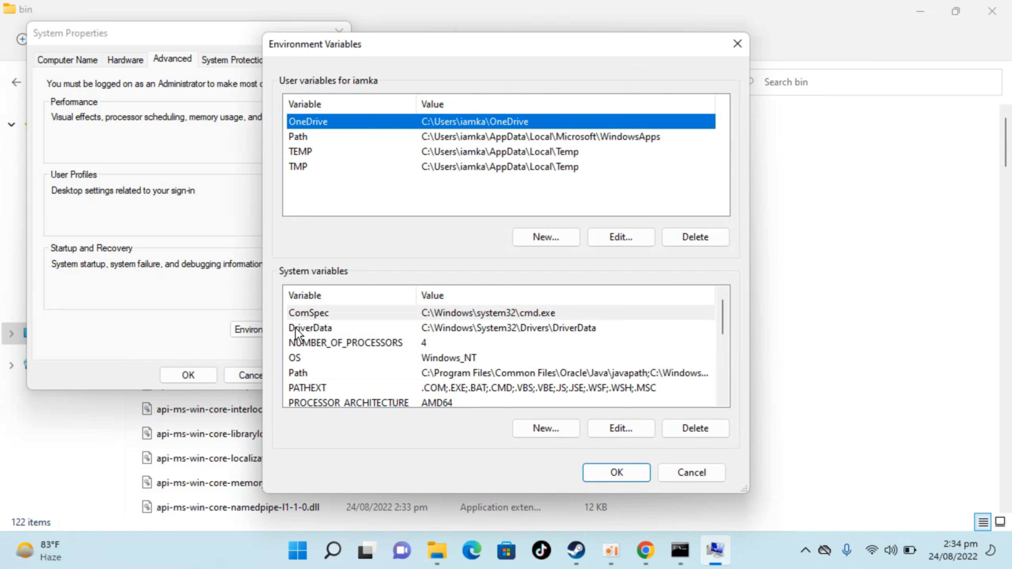
- Add the copied path C:\Program Files\Java\jdk-18.0.2.1\bin as a new entry in the system Path variable and save the changes
{"action": "left_click", "coordinate": [319, 376]}
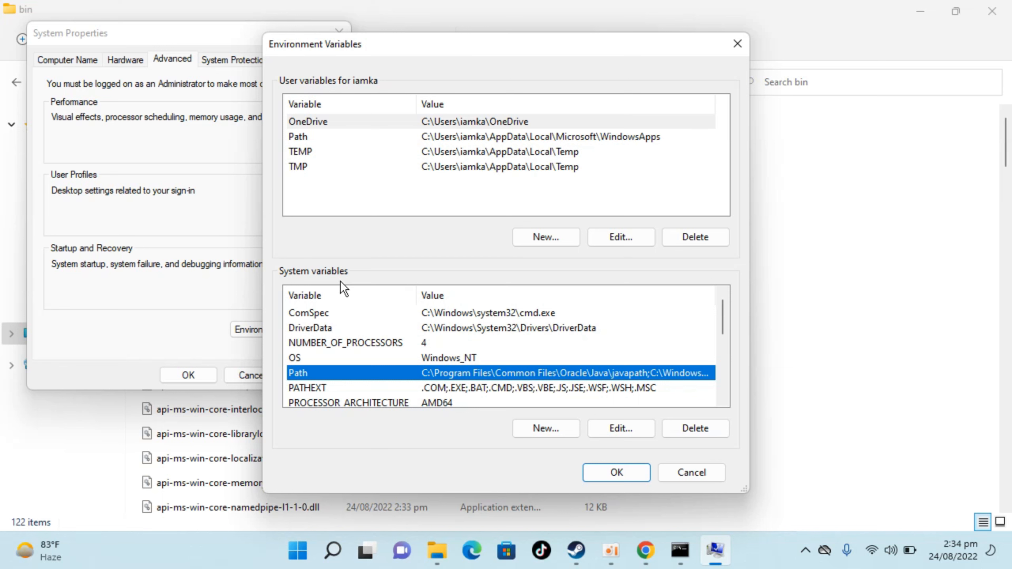
{"action": "double_click", "coordinate": [326, 377]}
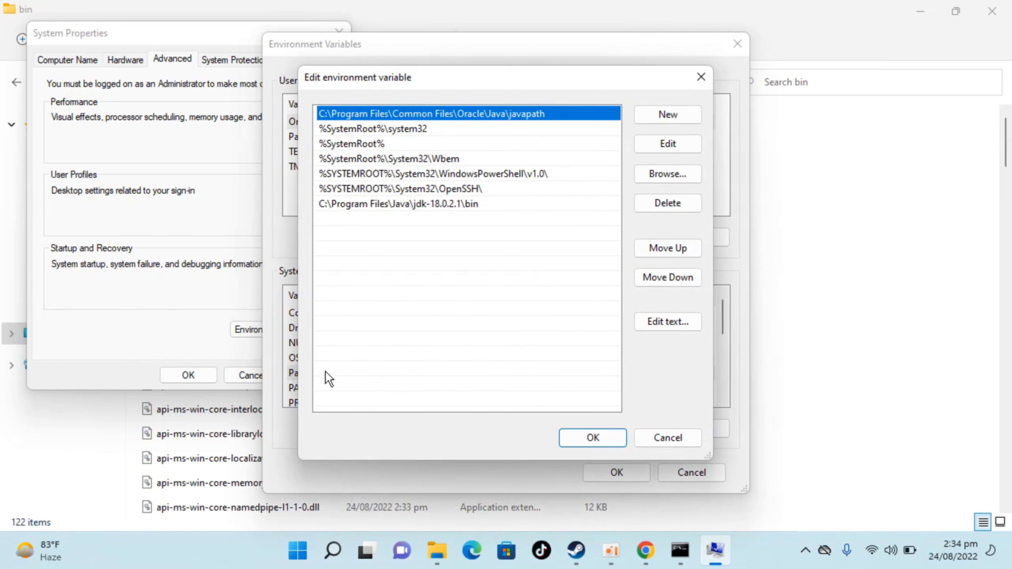
{"action": "left_click", "coordinate": [503, 205]}
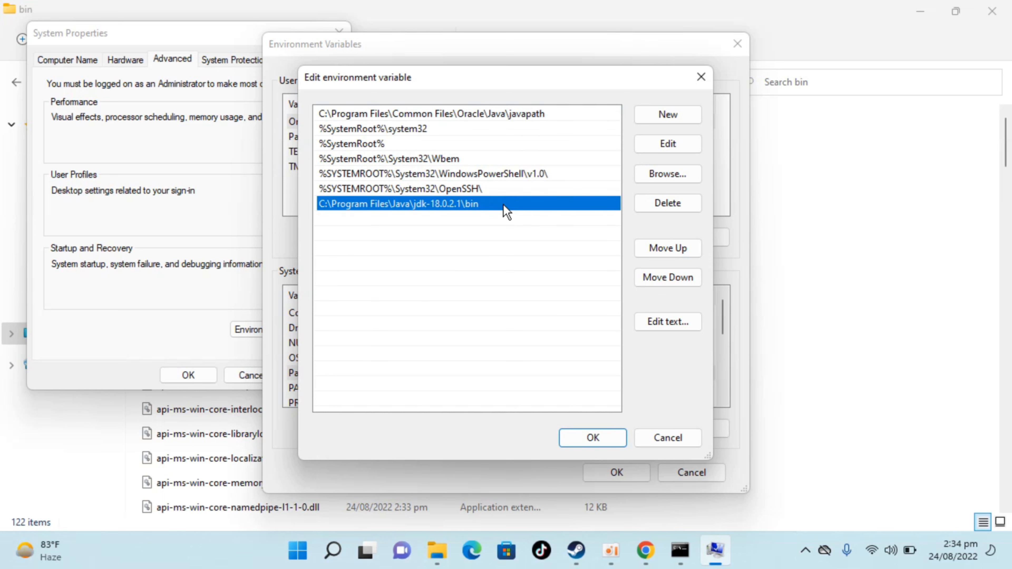
{"action": "left_click", "coordinate": [647, 121]}
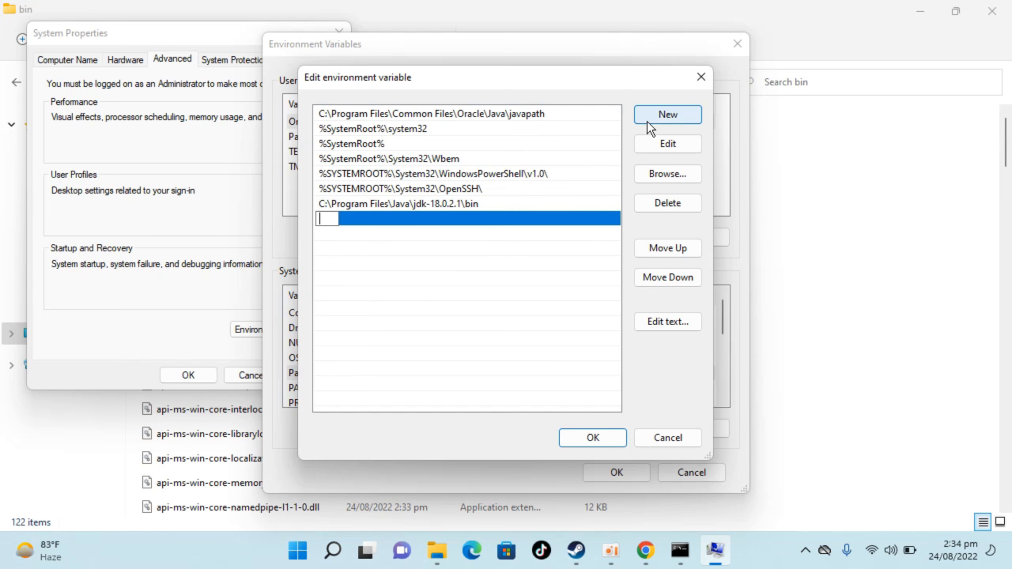
{"action": "right_click", "coordinate": [318, 217]}
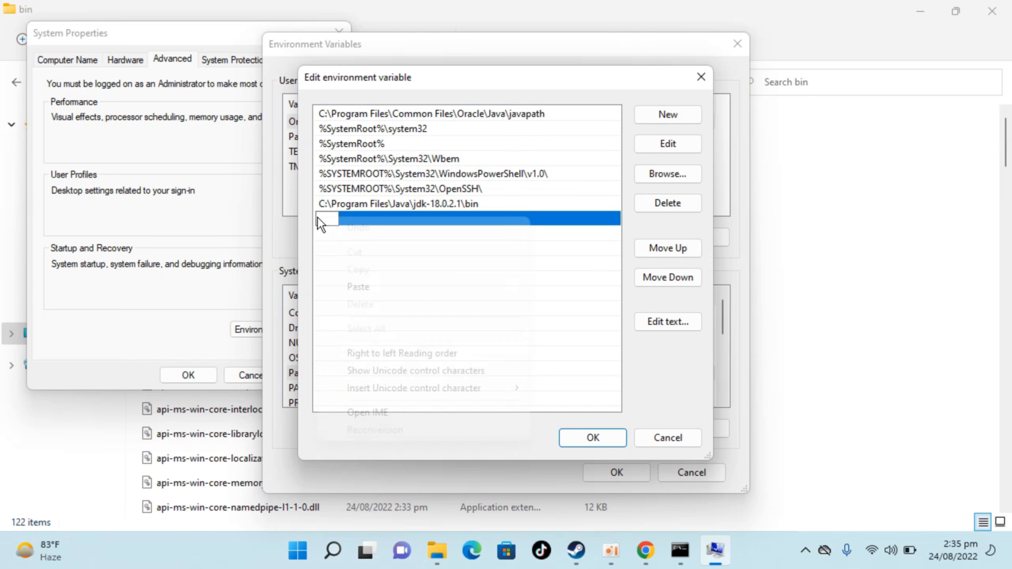
{"action": "left_click", "coordinate": [339, 288]}
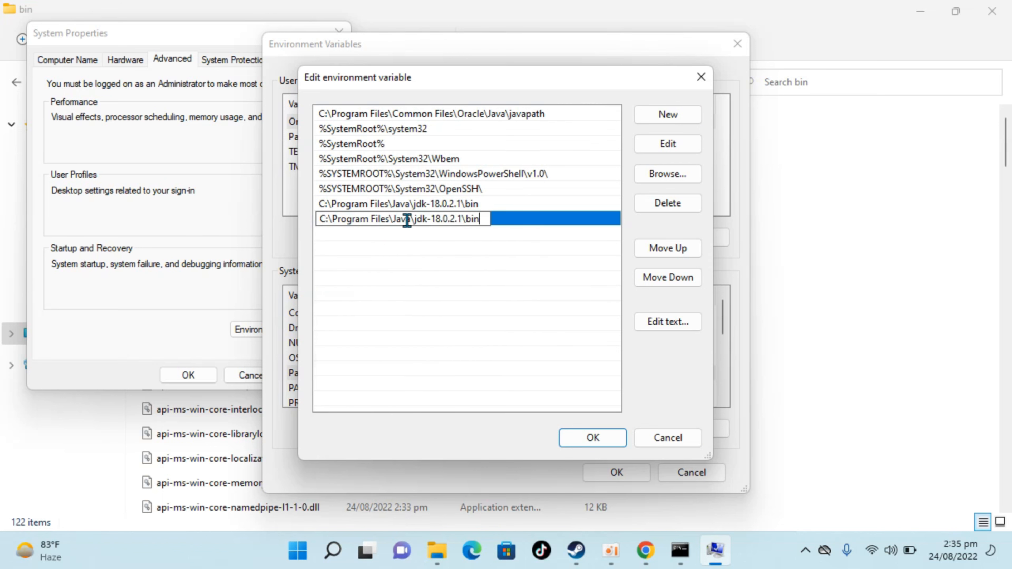
{"action": "left_click", "coordinate": [580, 444]}
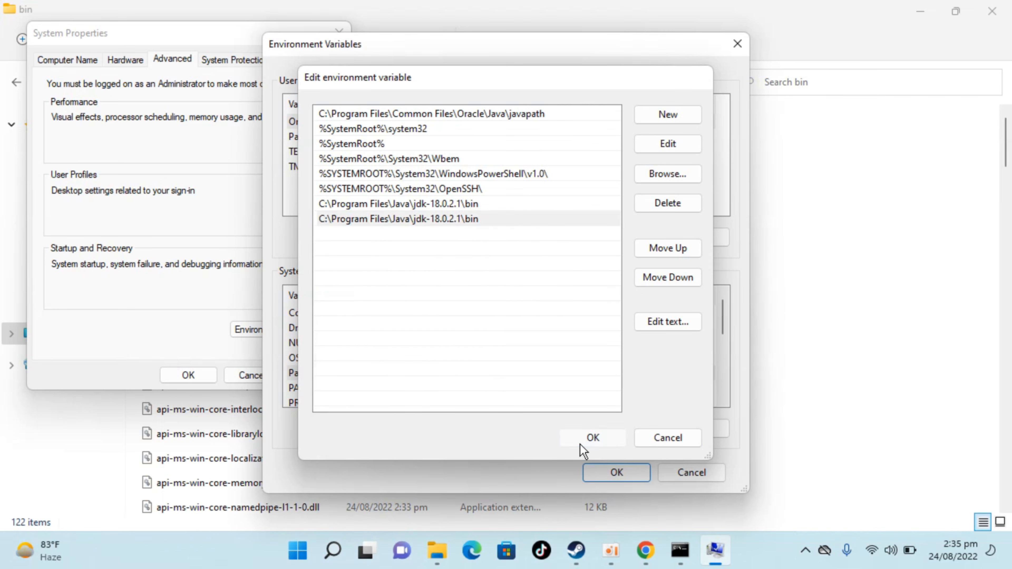
{"action": "left_click", "coordinate": [616, 474]}
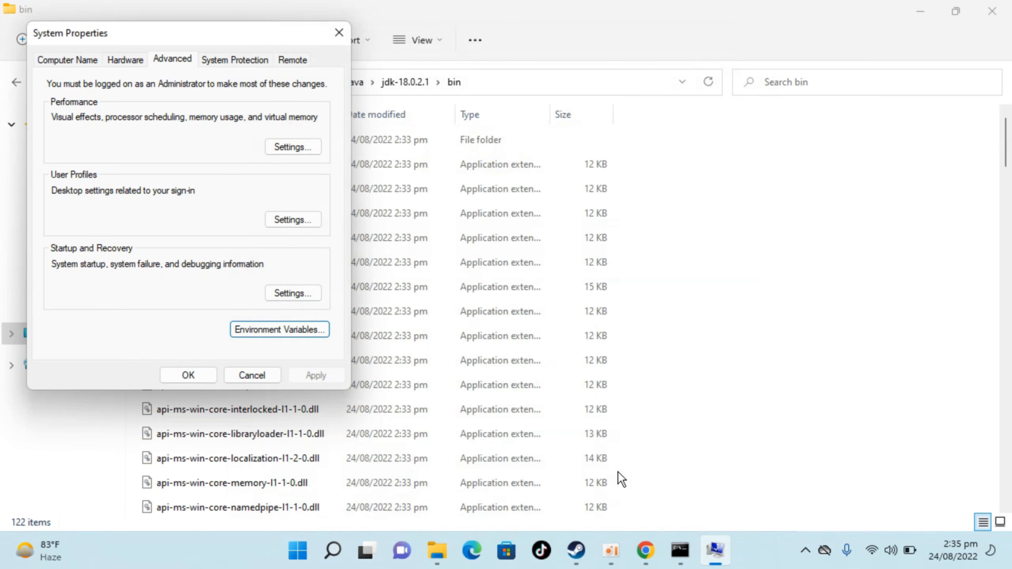
{"action": "left_click", "coordinate": [189, 375]}
- Close the old Command Prompt window and open a fresh Command Prompt
{"action": "left_click", "coordinate": [695, 548]}
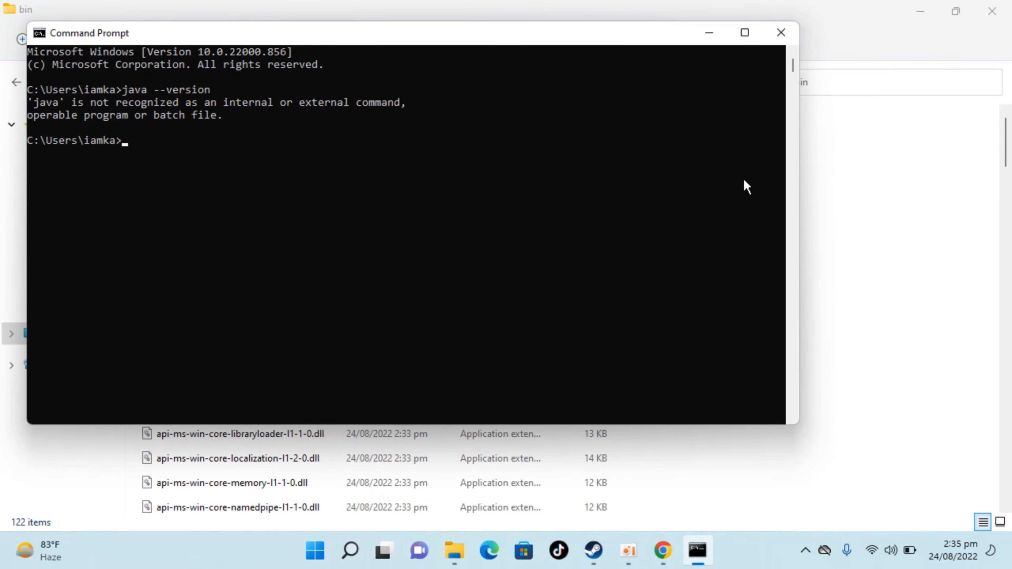
{"action": "left_click", "coordinate": [774, 31]}
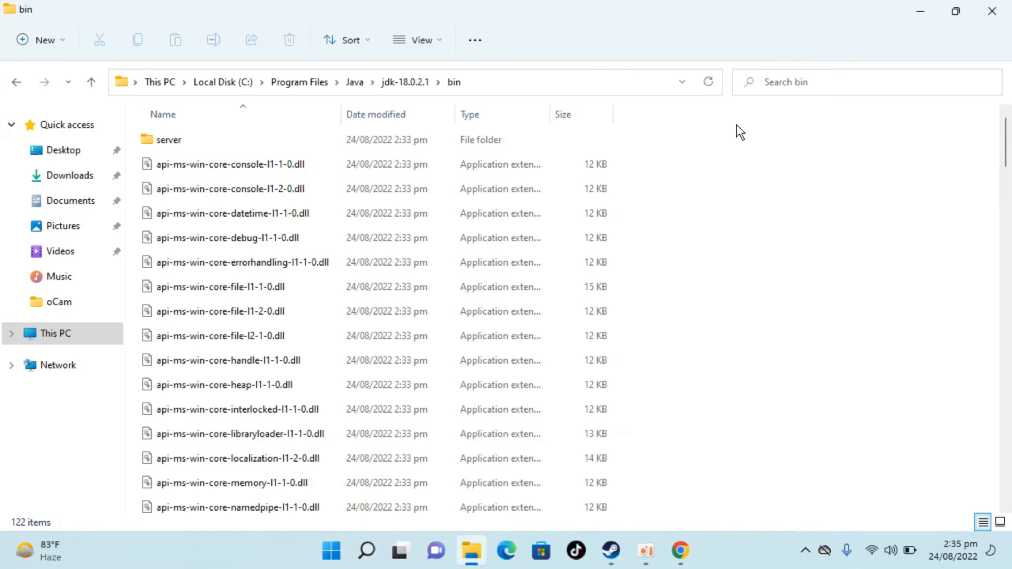
{"action": "left_click", "coordinate": [371, 550]}
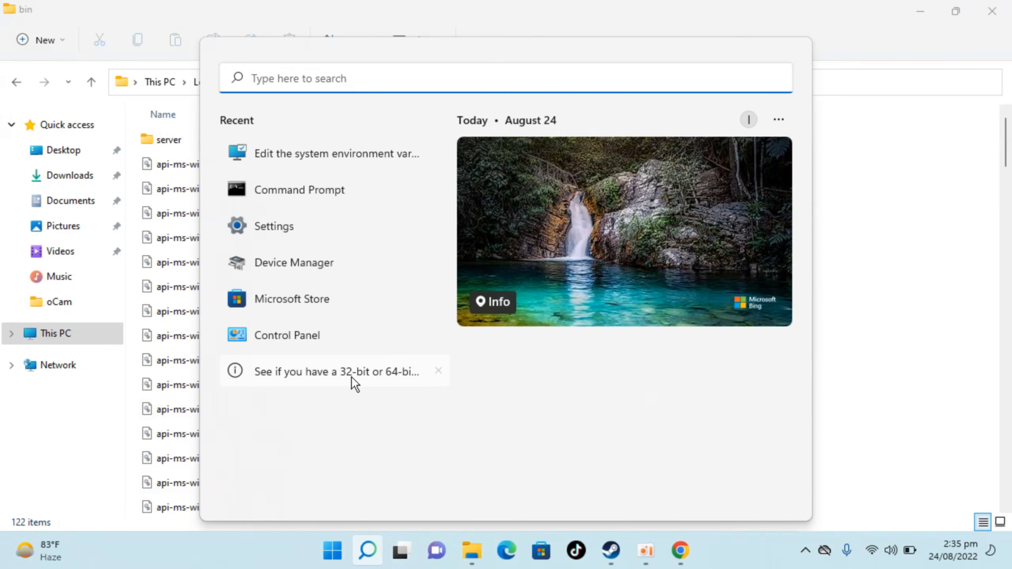
{"action": "type", "text": "comm"}
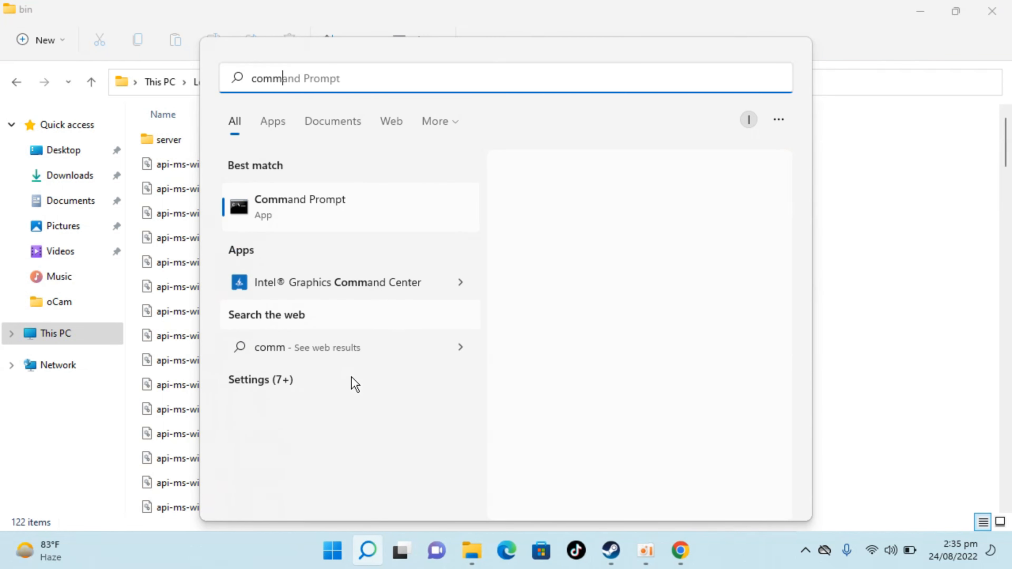
{"action": "left_click", "coordinate": [282, 209]}
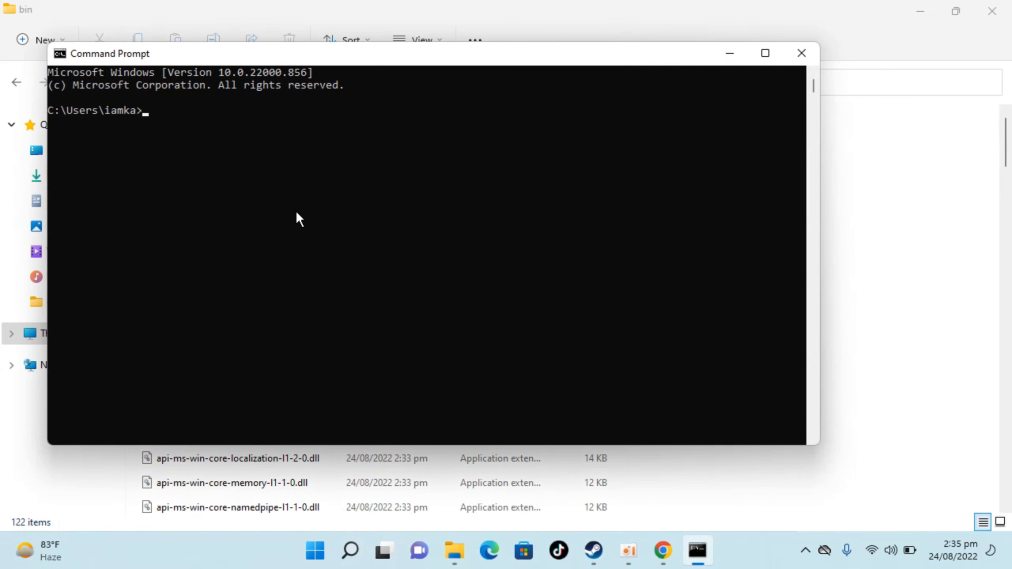
- Check the installed Java version by running java --version
{"action": "type", "text": "java --version"}
{"action": "key", "text": "Return"}
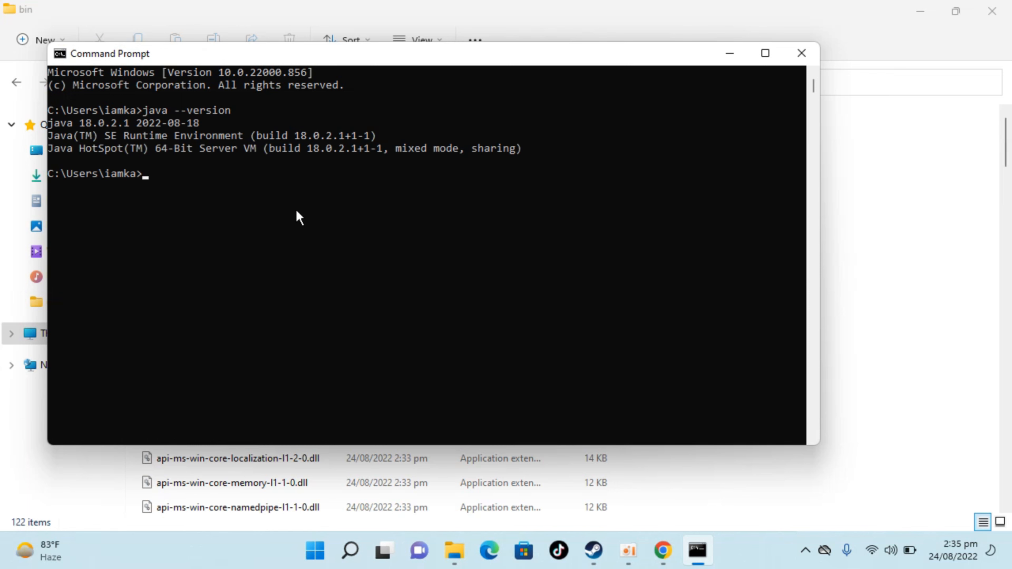